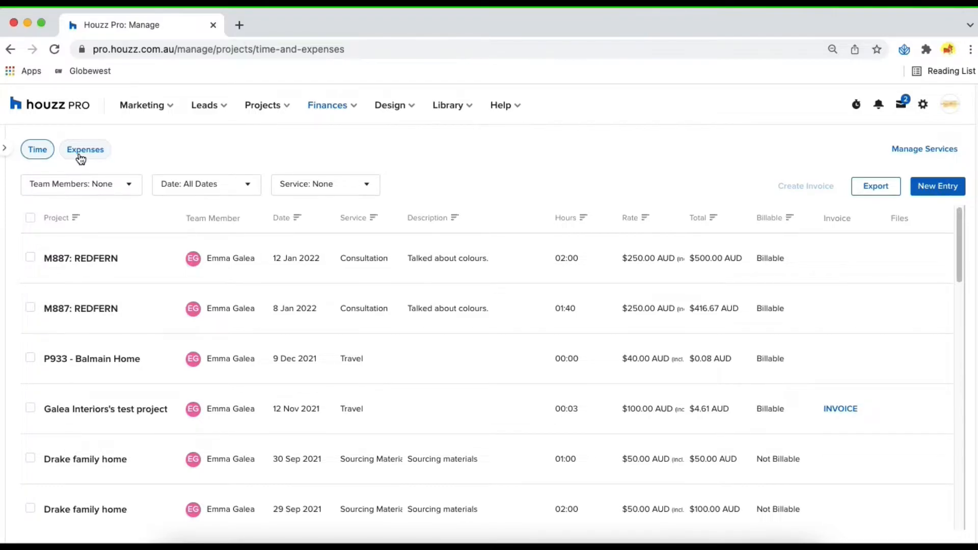
Start a new time entry for project E448 CONCORD with the second listed team member and the Travel service.
left_click(935, 187)
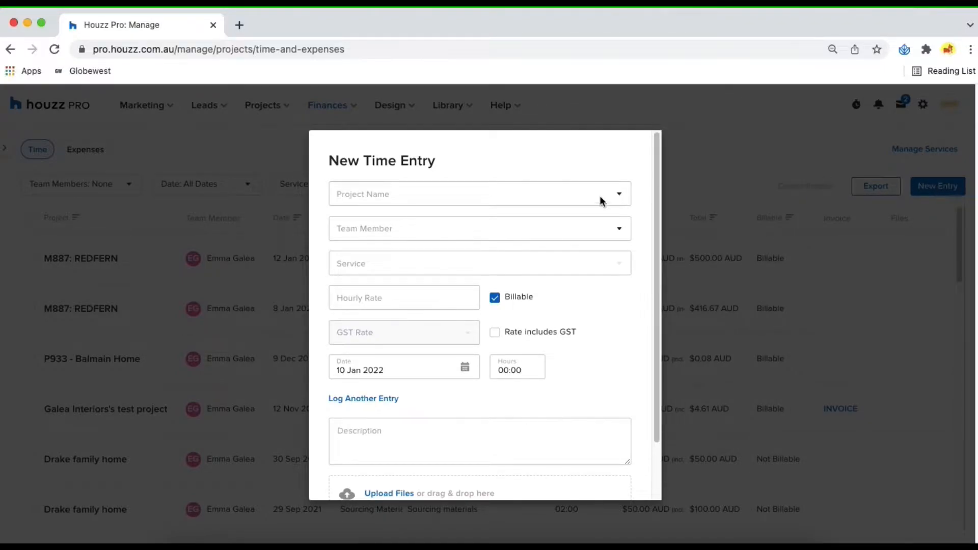
left_click(489, 200)
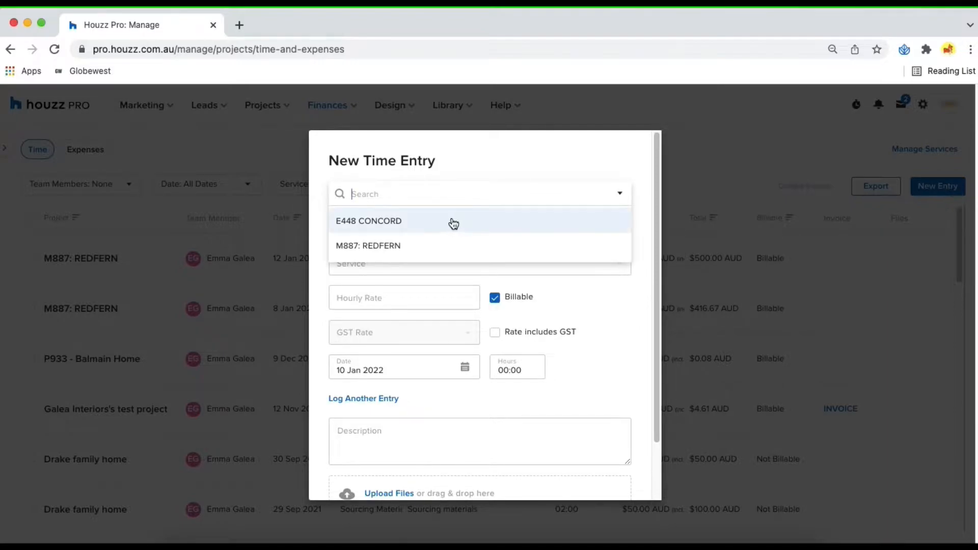
left_click(452, 222)
left_click(438, 230)
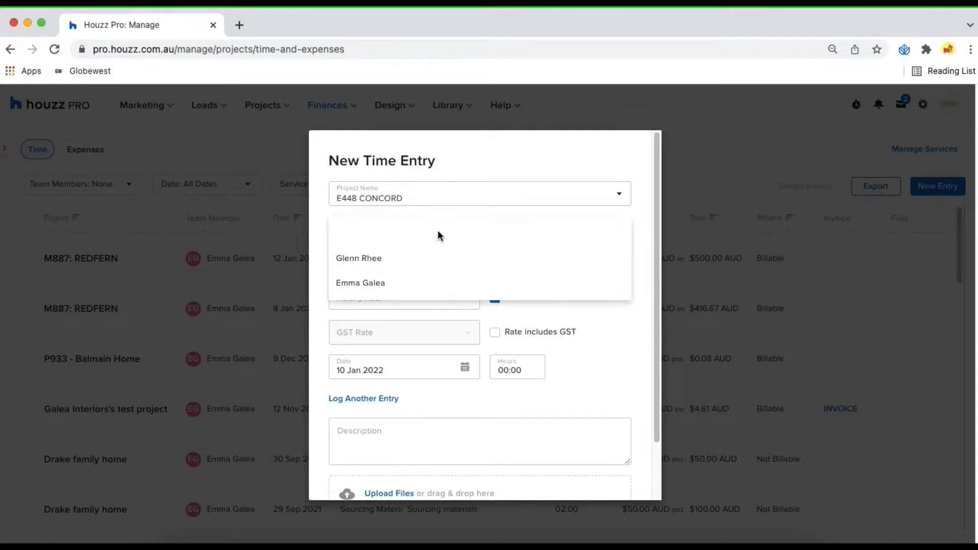
left_click(408, 260)
left_click(392, 265)
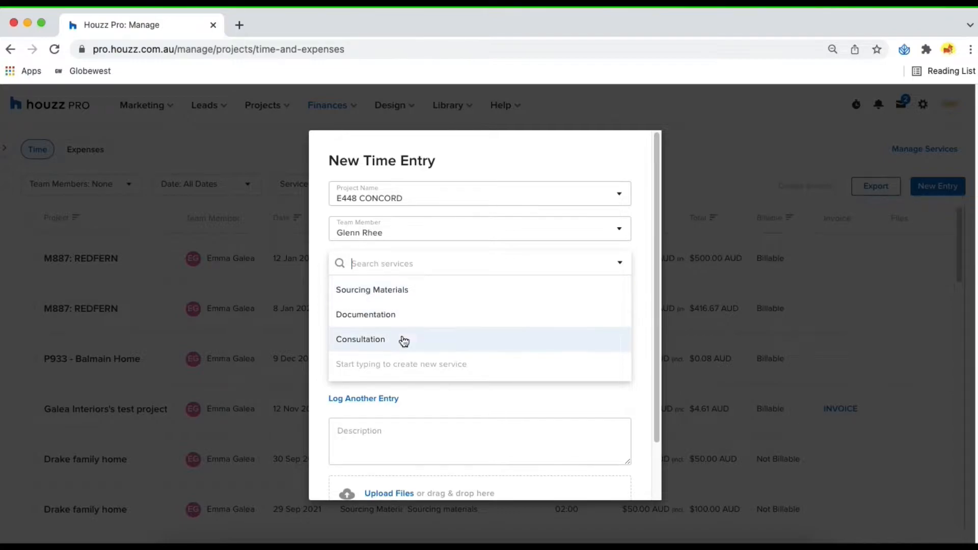
left_click(378, 229)
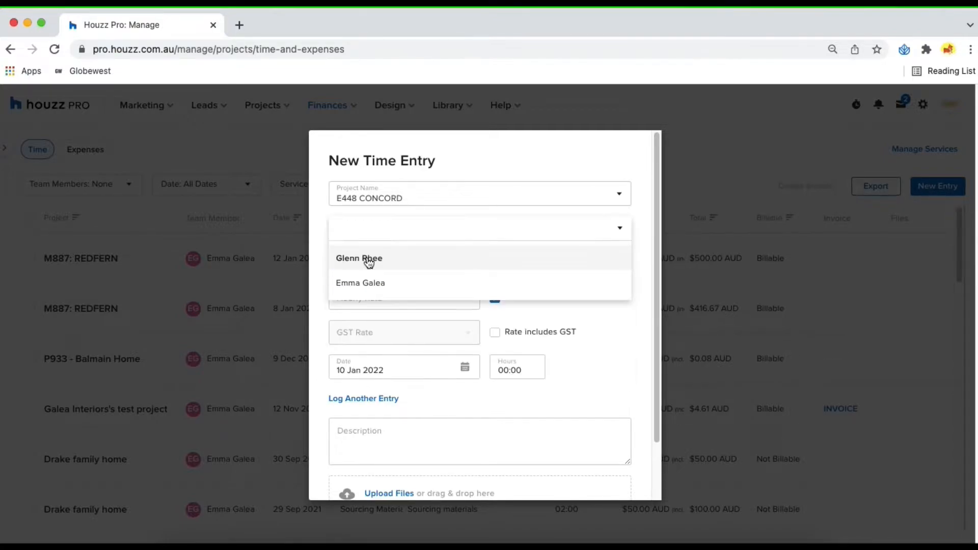
left_click(362, 283)
left_click(368, 266)
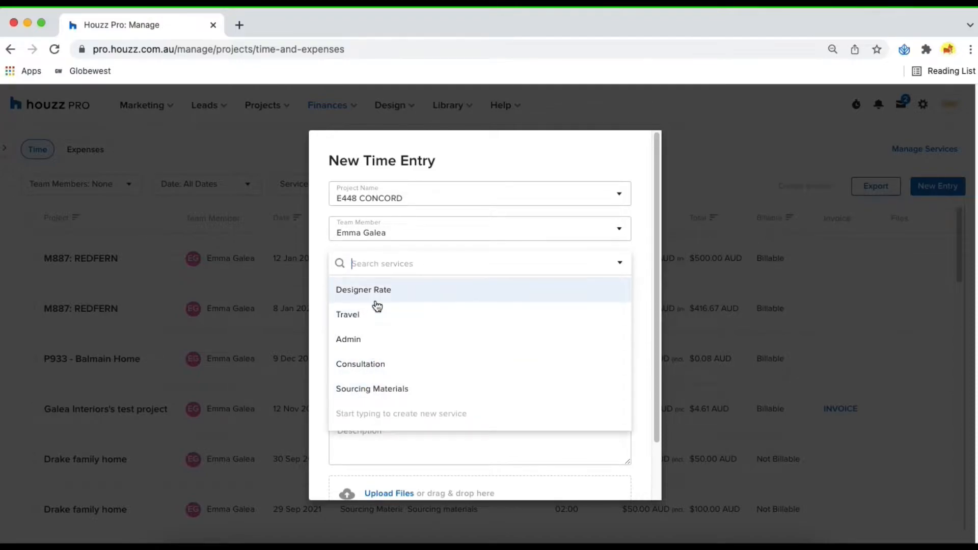
left_click(368, 321)
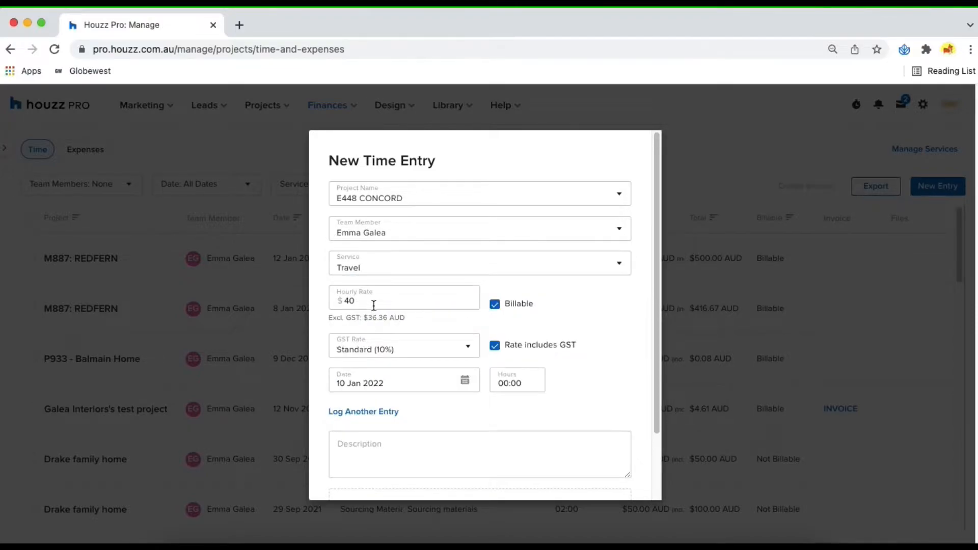
Switch the entry's Billable and Rate includes GST options off and back on.
left_click_drag(372, 304, 333, 297)
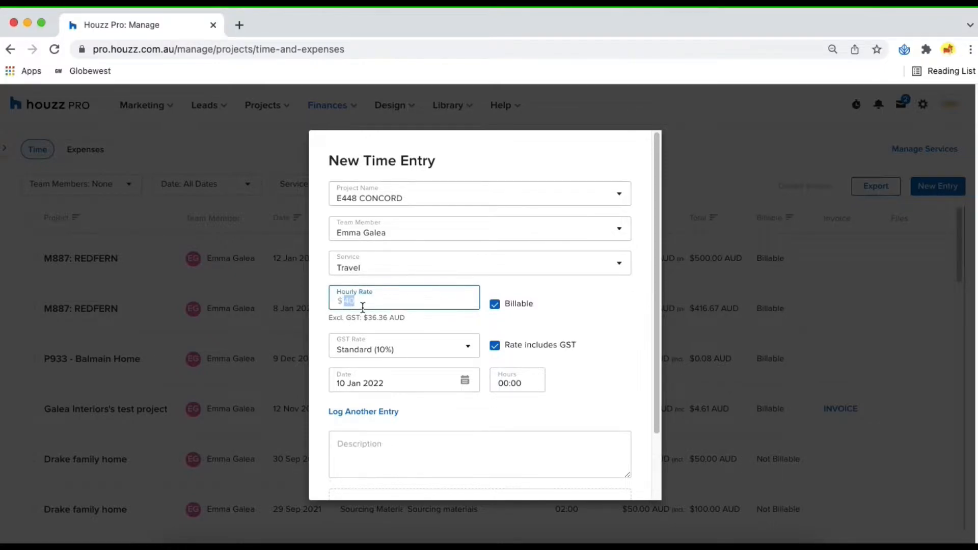
left_click(495, 307)
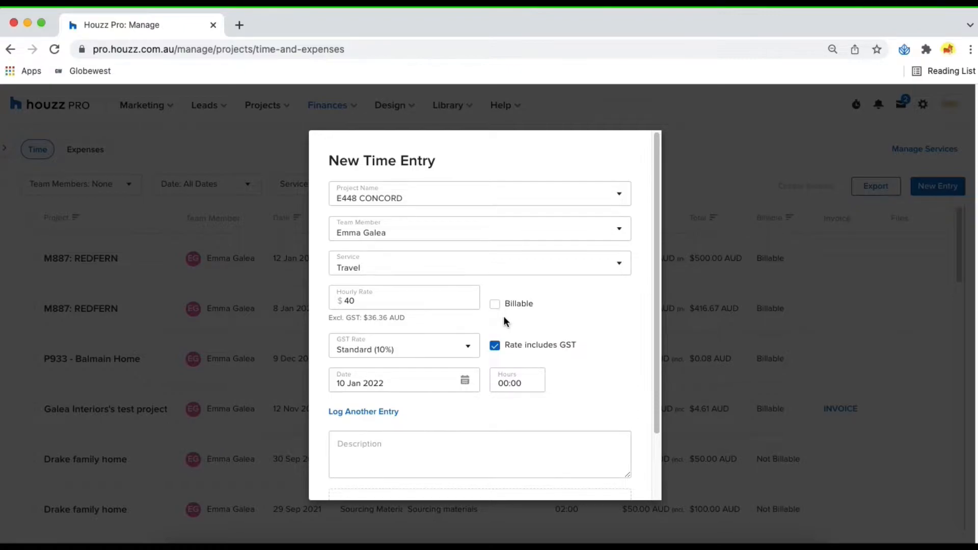
left_click(494, 305)
left_click(495, 348)
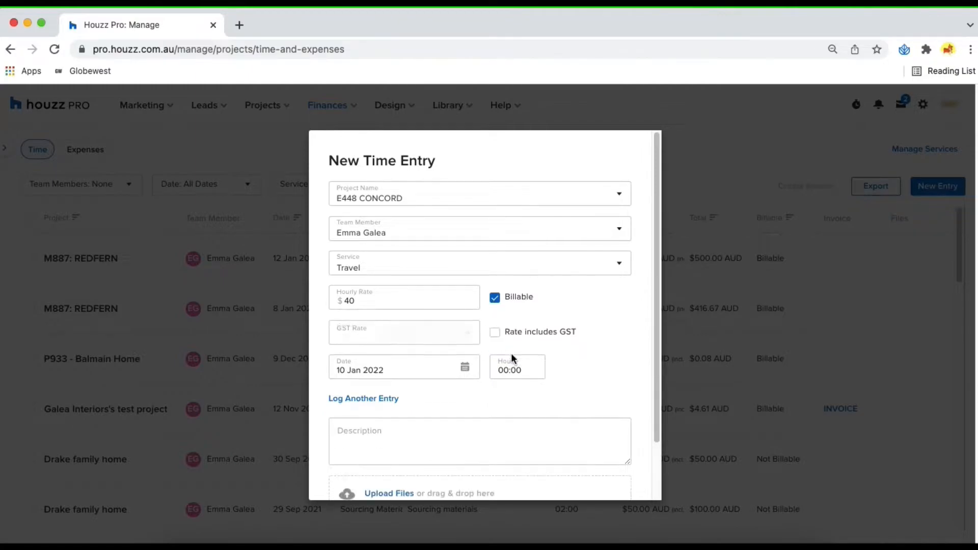
left_click(495, 333)
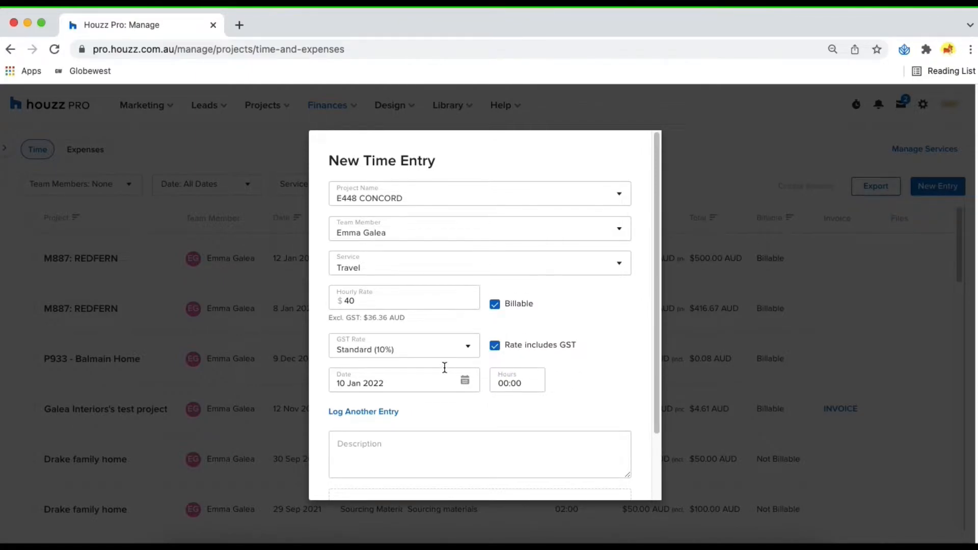
Set the time entry's date to 6 Jan 2022 and its hours to 2:00.
scroll(444, 366, "down", 2)
left_click(464, 325)
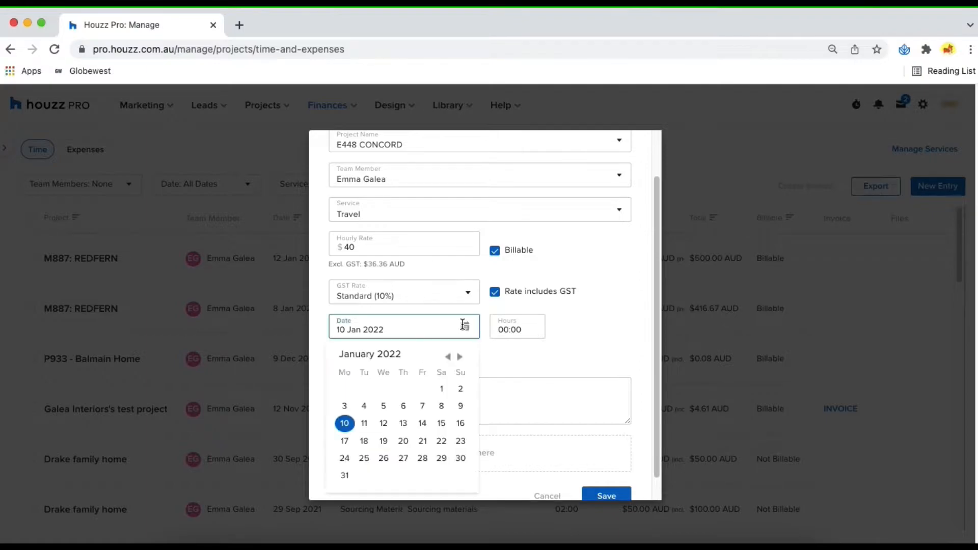
left_click(399, 406)
left_click_drag(524, 332, 490, 334)
type("2:00")
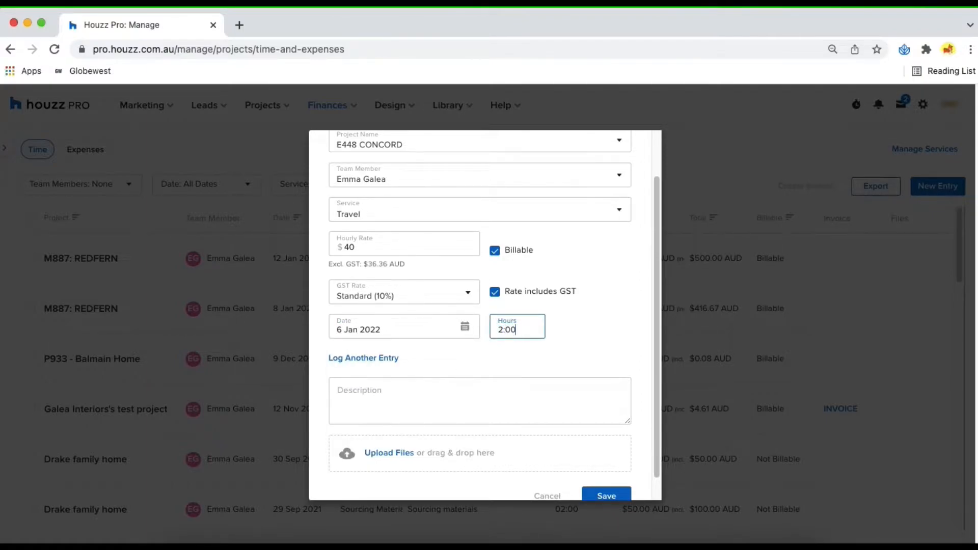
Log another entry in the same form, dated 10 Jan 2022, with 6:00 hours.
left_click(363, 358)
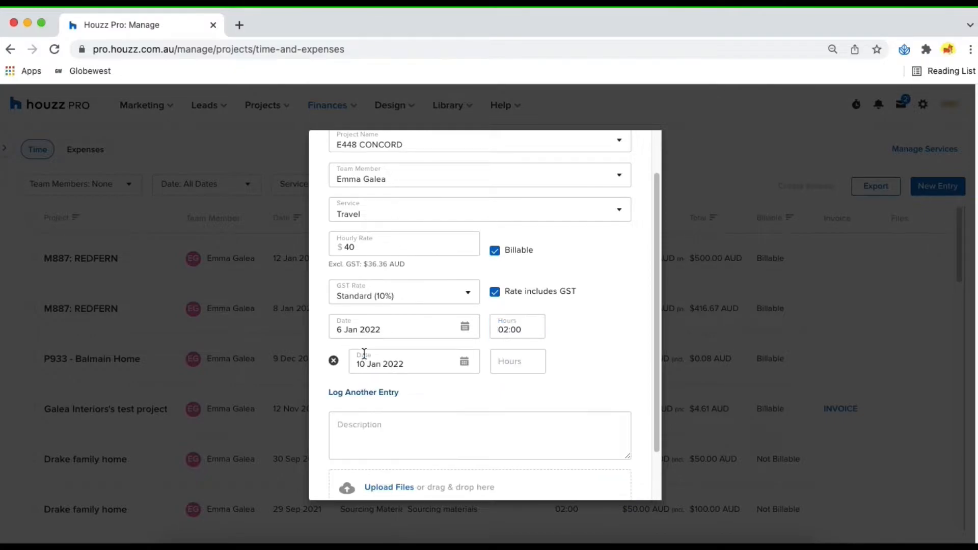
left_click(511, 362)
type("6:00")
left_click(588, 357)
Enter the description "Travel from office to site." and save the time entries.
scroll(587, 351, "down", 2)
scroll(588, 344, "down", 1)
left_click(498, 381)
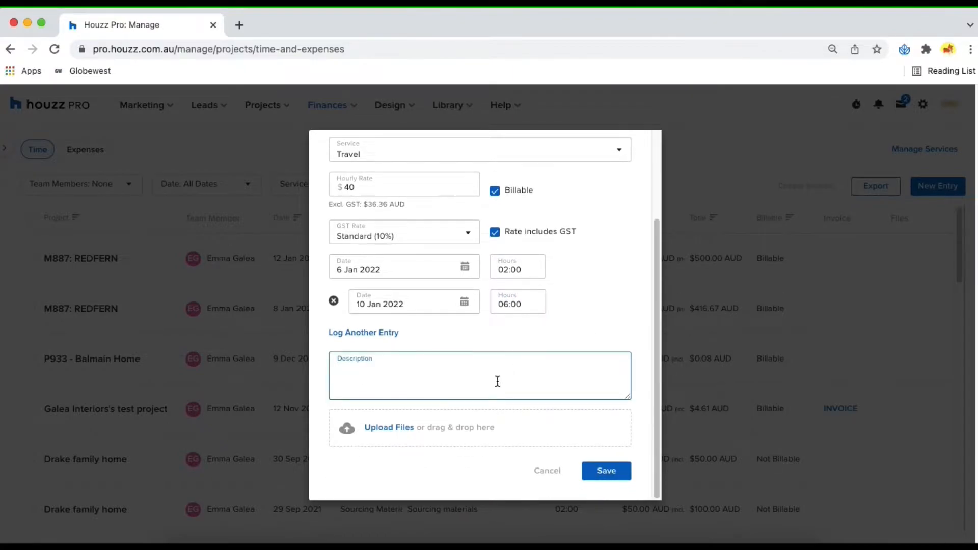
type("Travel from office to site.")
left_click(602, 469)
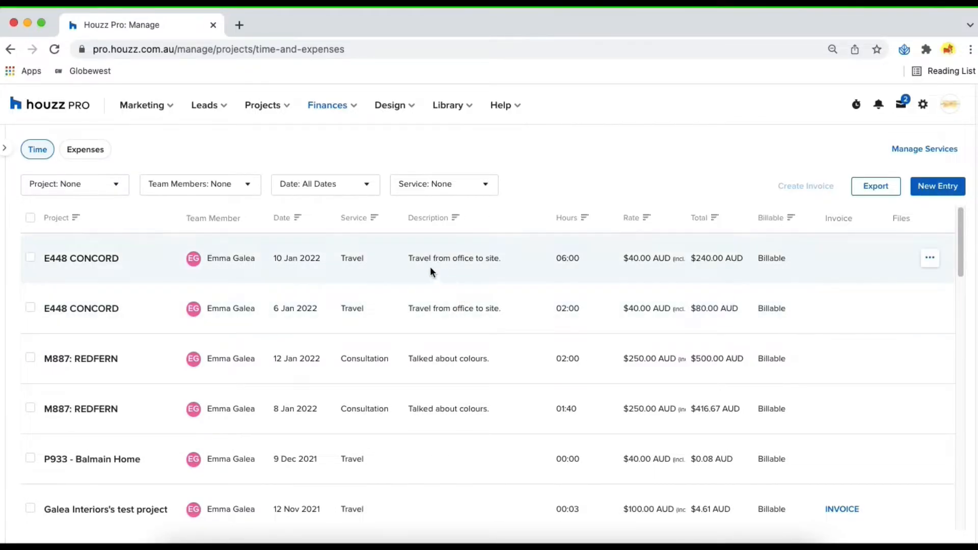
Check the actions available for the 10 Jan 2022 E448 CONCORD entry and look through the list of time entries.
left_click(929, 258)
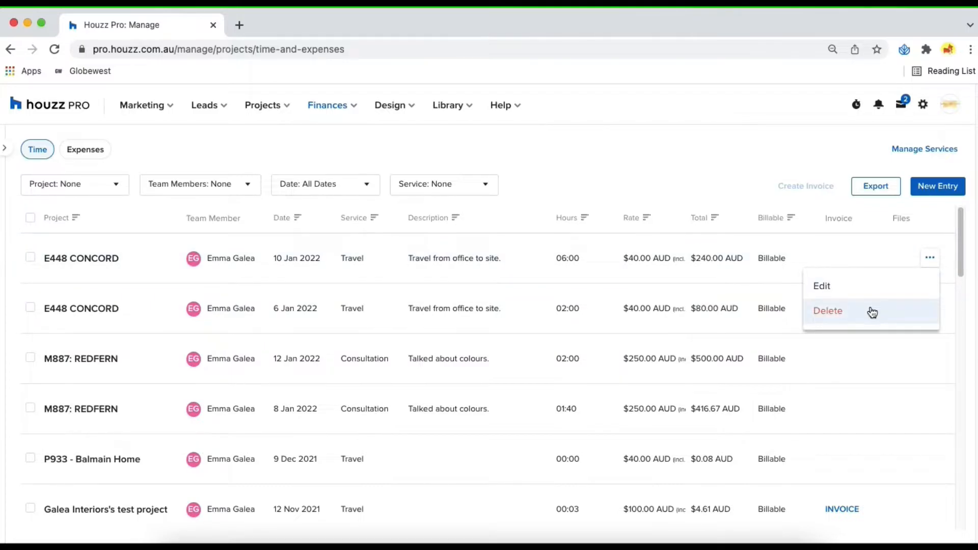
left_click(645, 184)
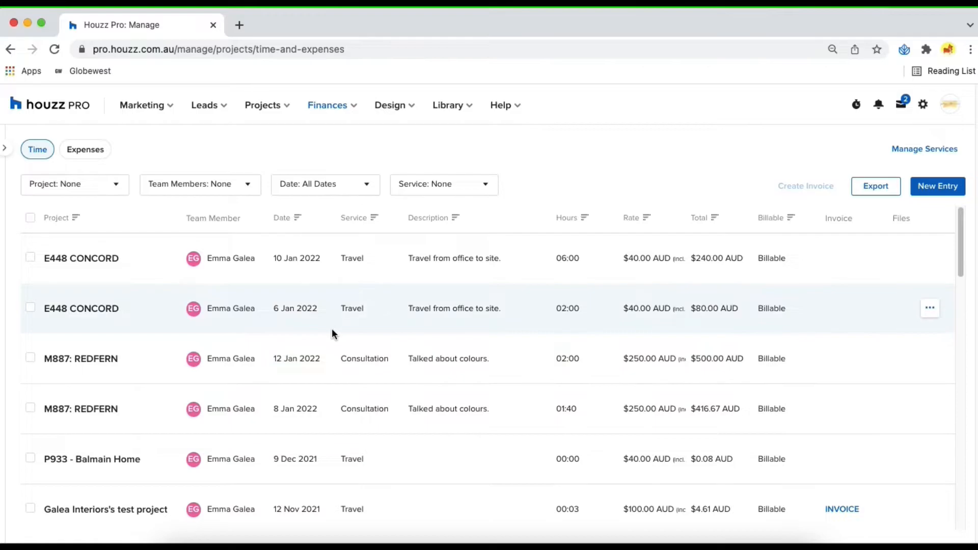
scroll(331, 329, "down", 7)
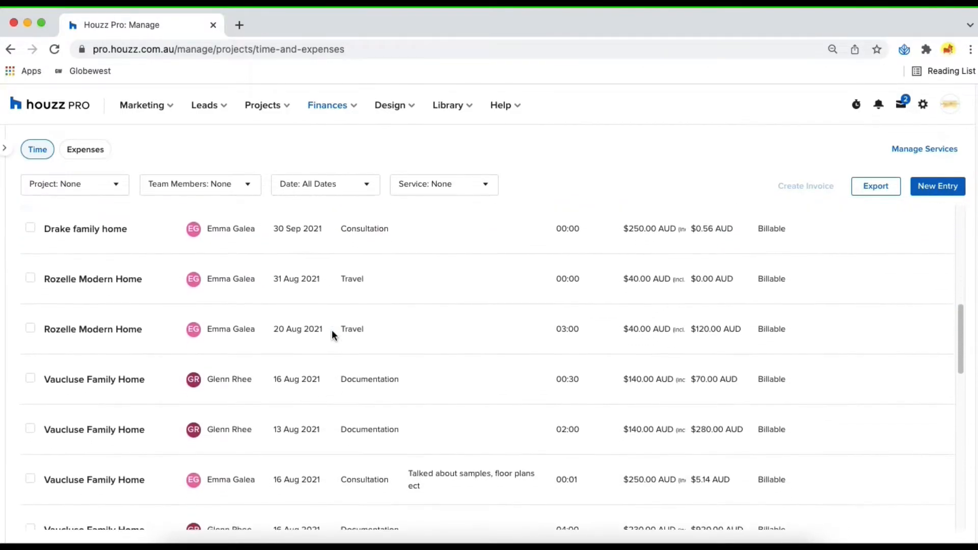
scroll(331, 329, "up", 10)
Examine the project, team member, date and service filter options for the time entries.
left_click(93, 193)
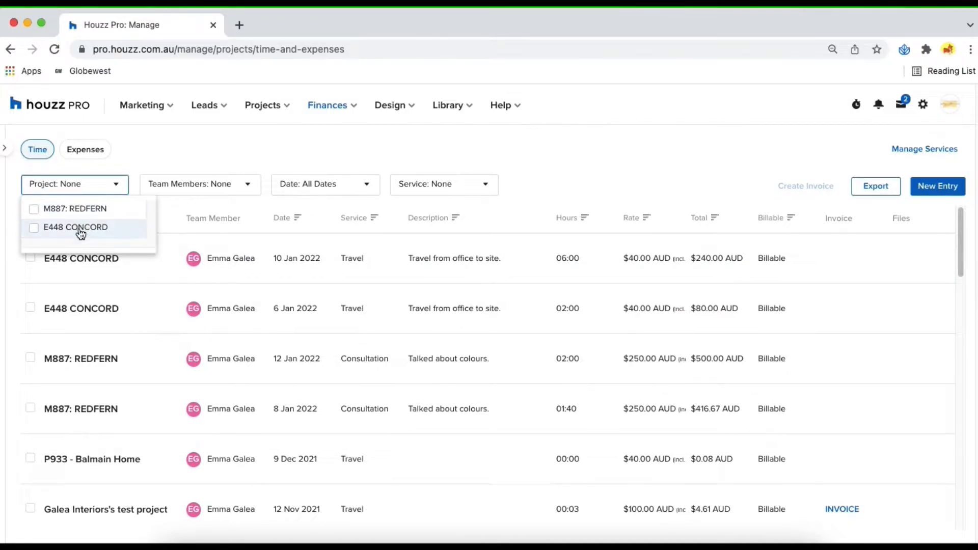
left_click(228, 191)
left_click(355, 191)
left_click(421, 184)
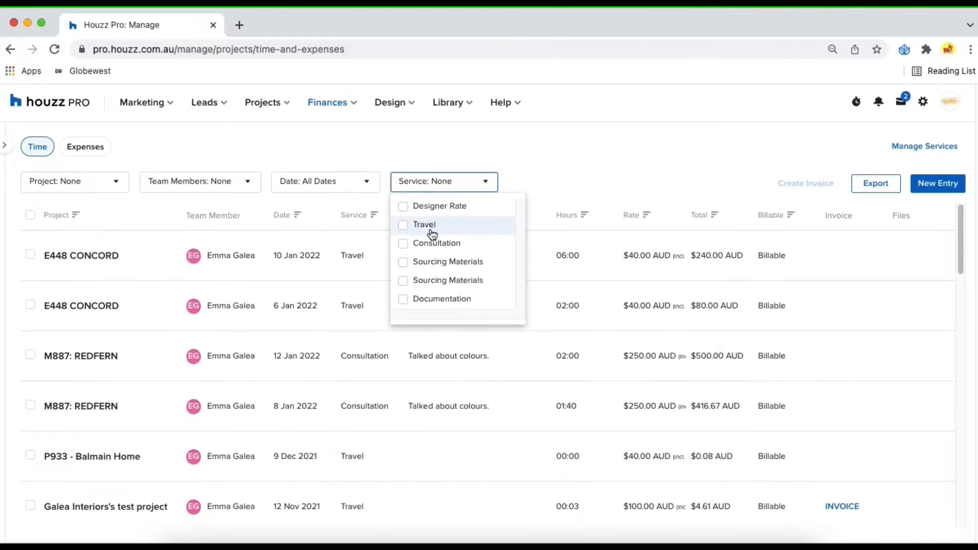
left_click(609, 164)
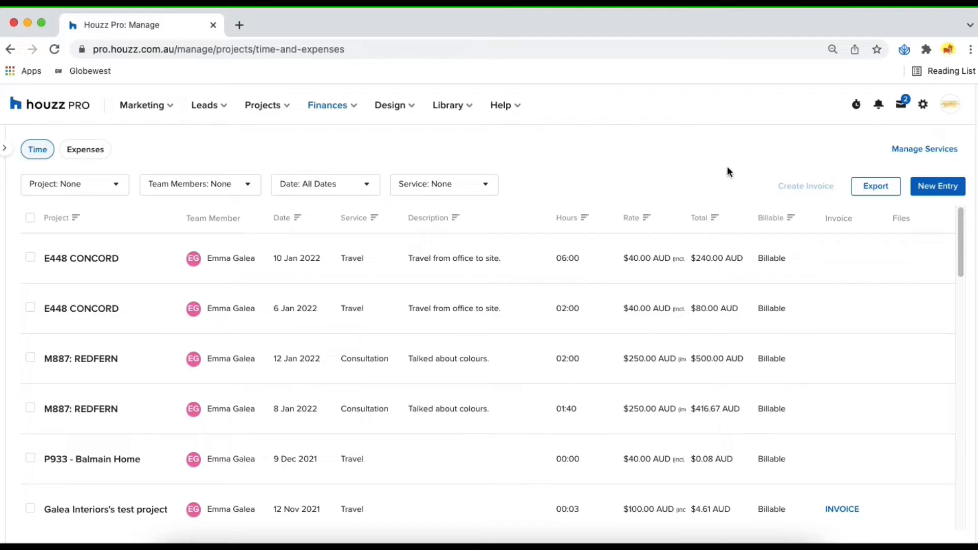
Open the time services manager and review its service rates, search field and team member filter.
left_click(923, 151)
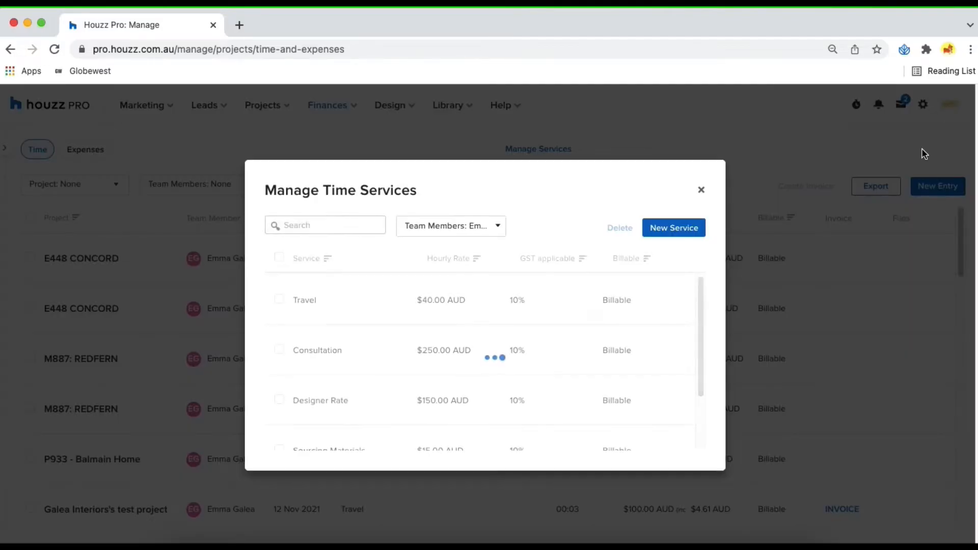
scroll(518, 310, "down", 3)
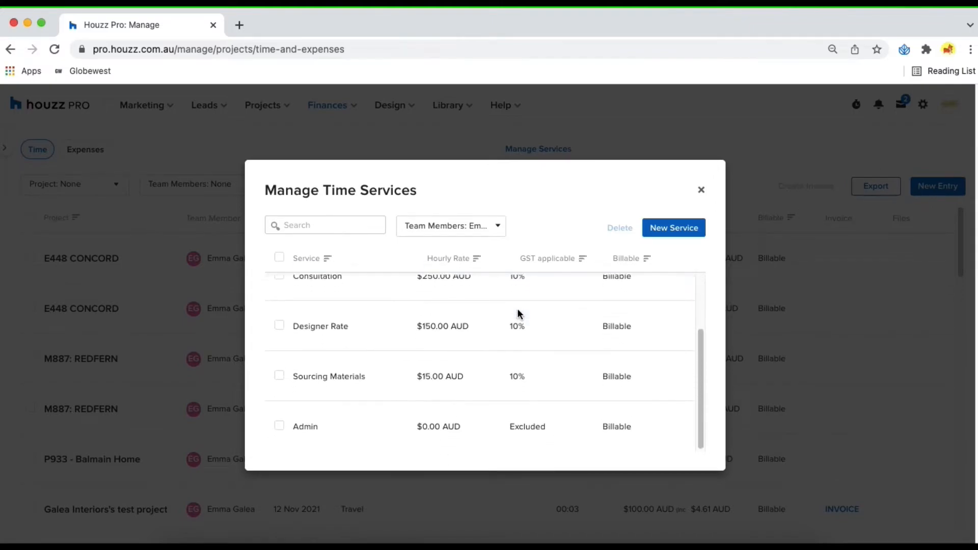
scroll(518, 309, "up", 3)
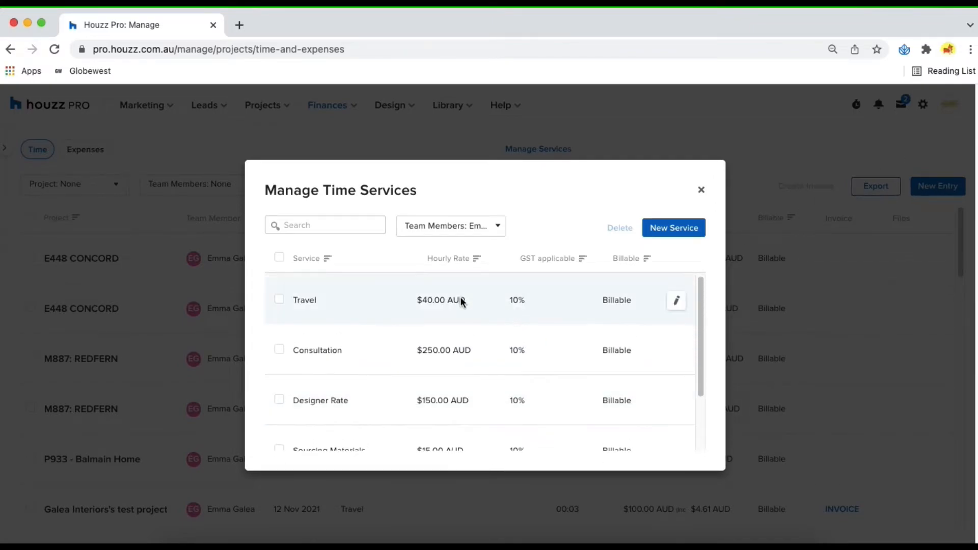
left_click(321, 224)
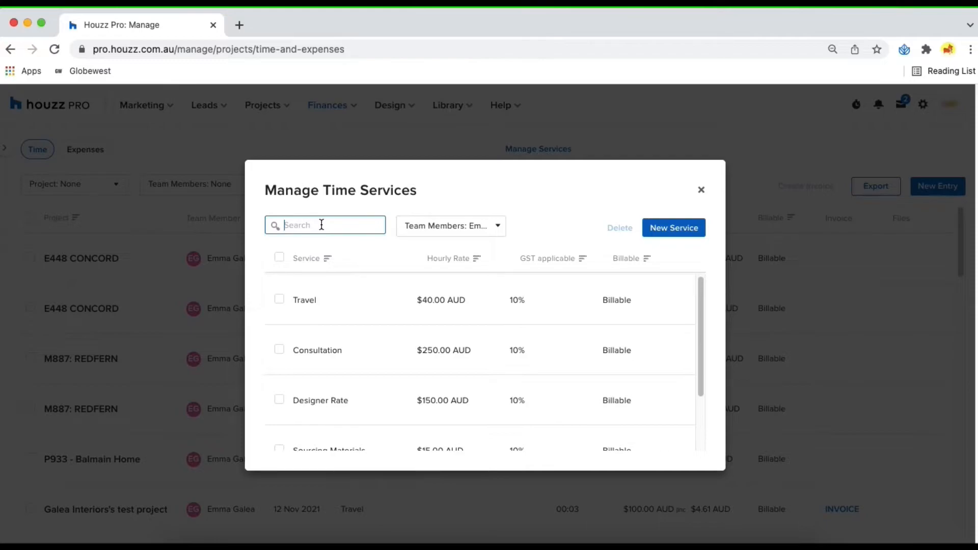
left_click(442, 225)
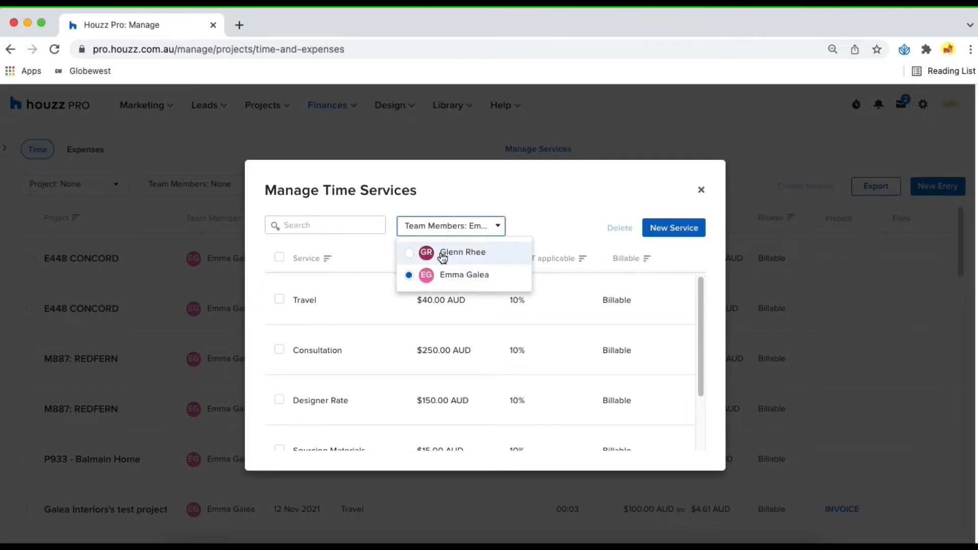
left_click(549, 212)
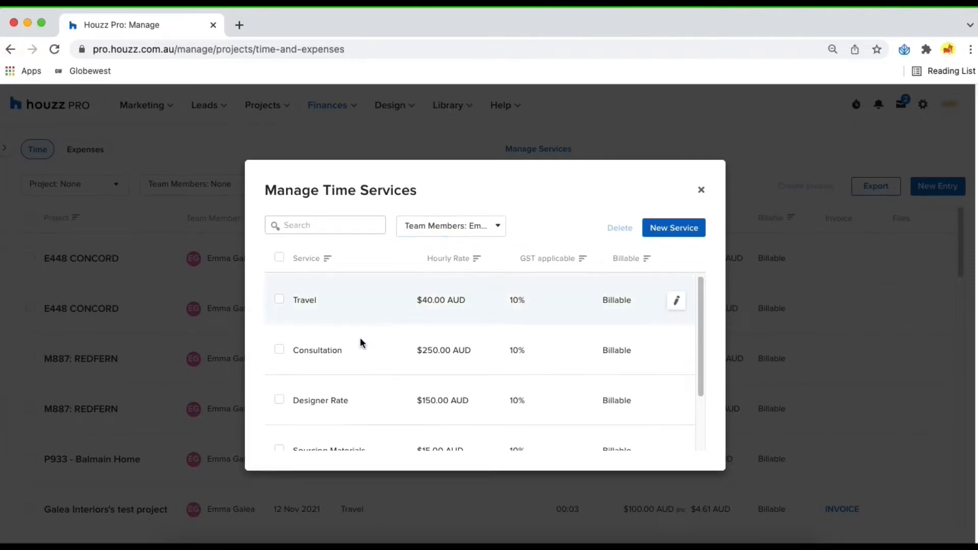
Edit the Travel service to set its hourly rate to $50 and save it.
mouse_move(280, 351)
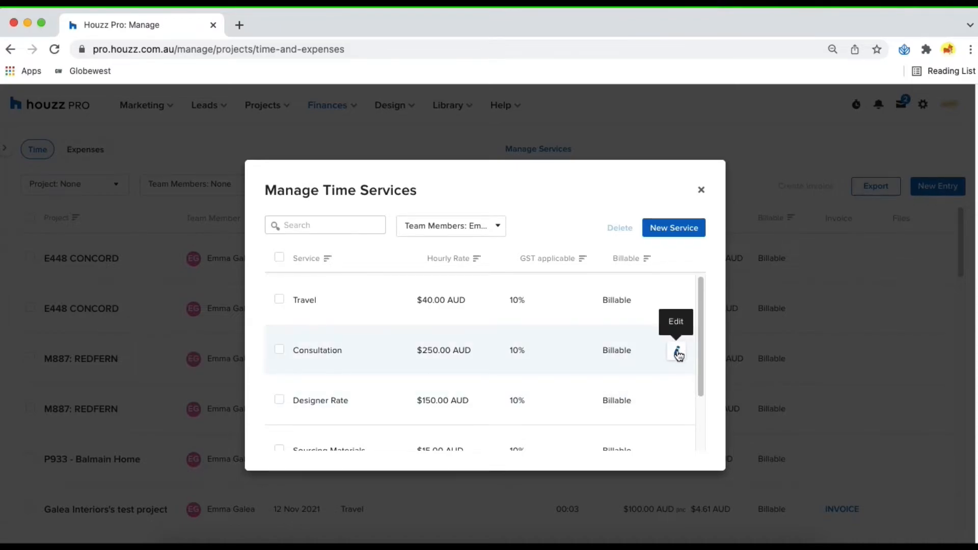
left_click(674, 305)
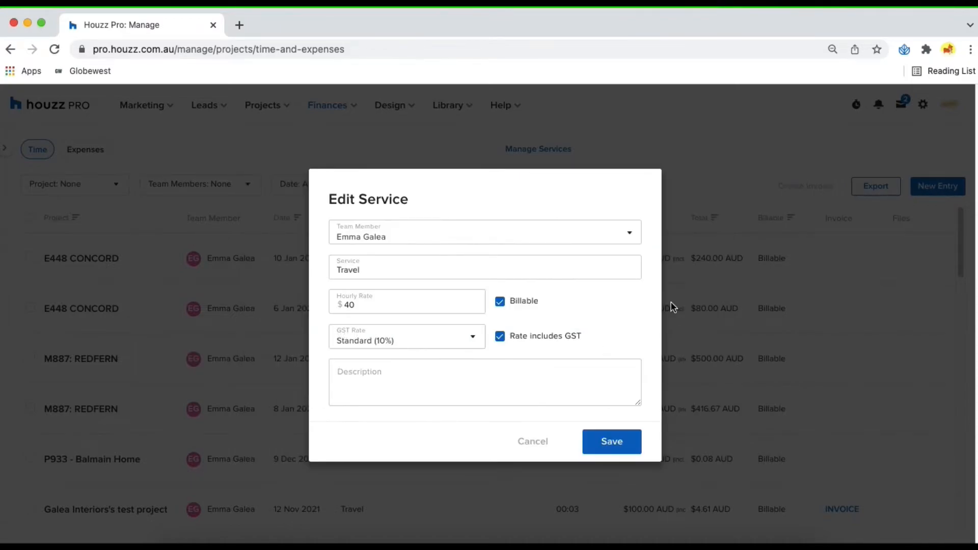
double_click(340, 306)
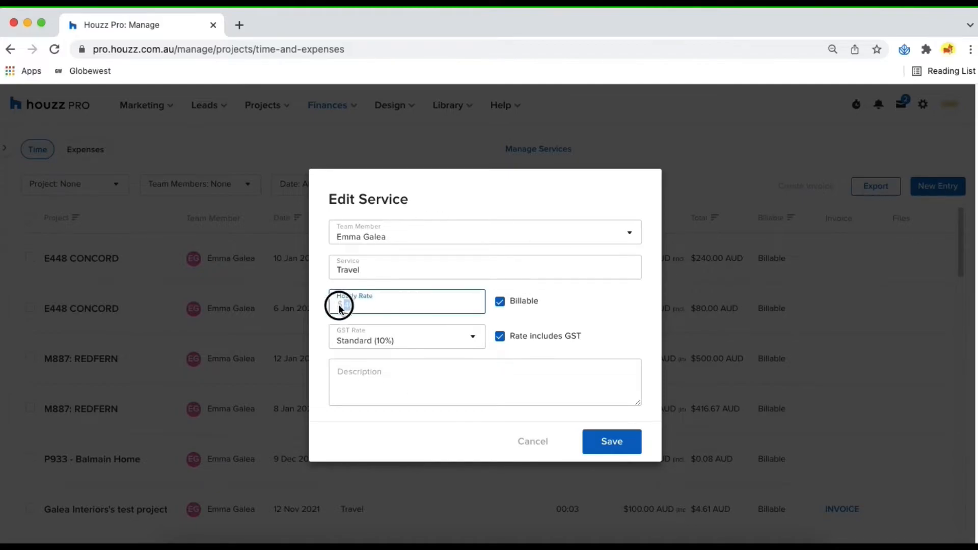
type("50")
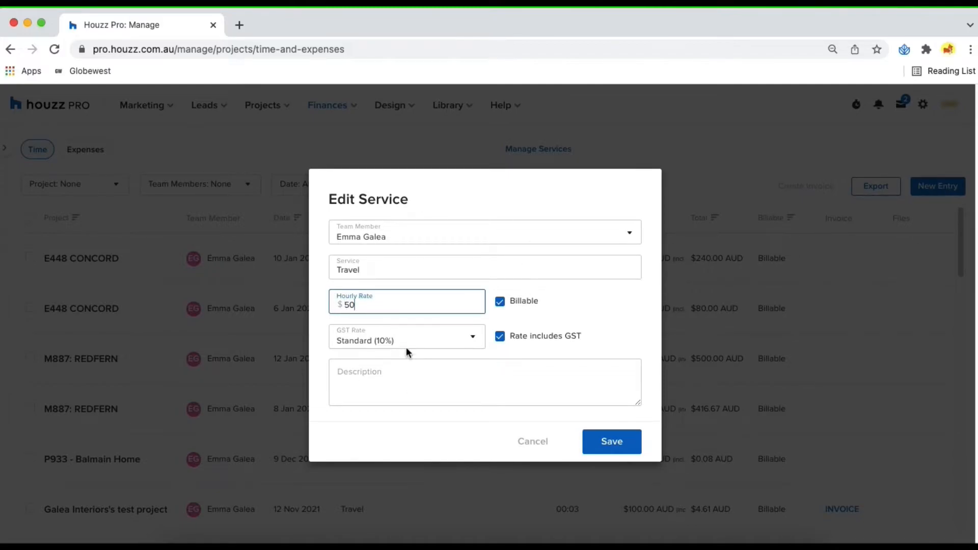
left_click(620, 438)
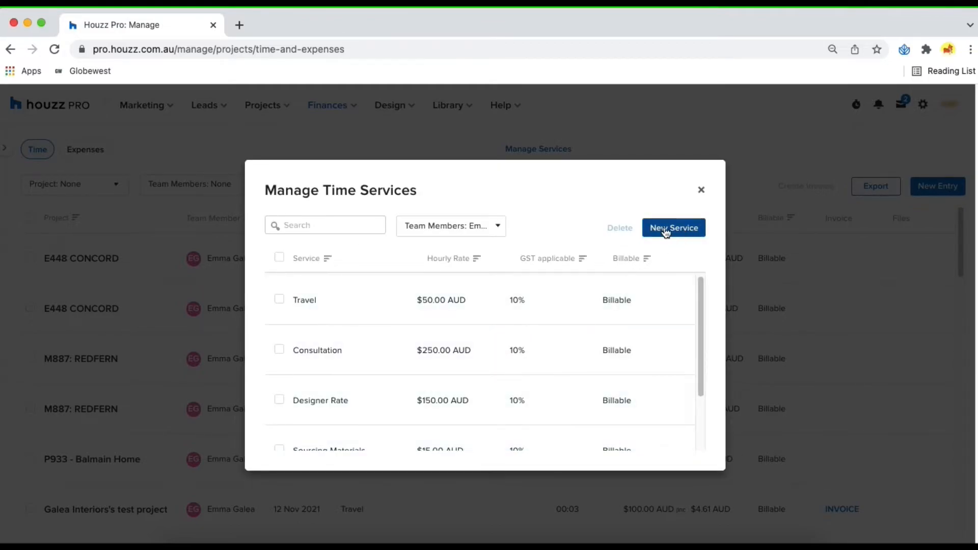
Try to add a billable Travel service for the second listed team member at $60 per hour including GST.
left_click(665, 230)
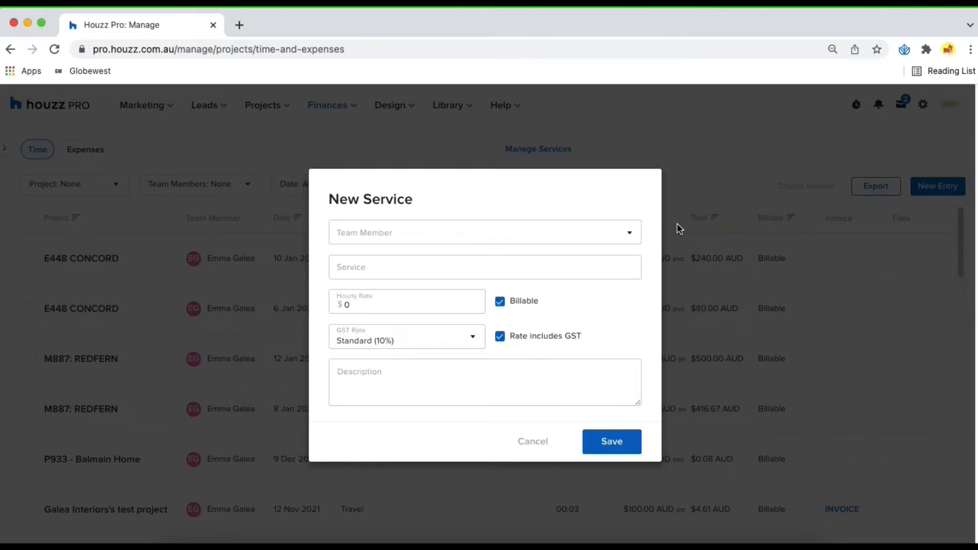
left_click(494, 232)
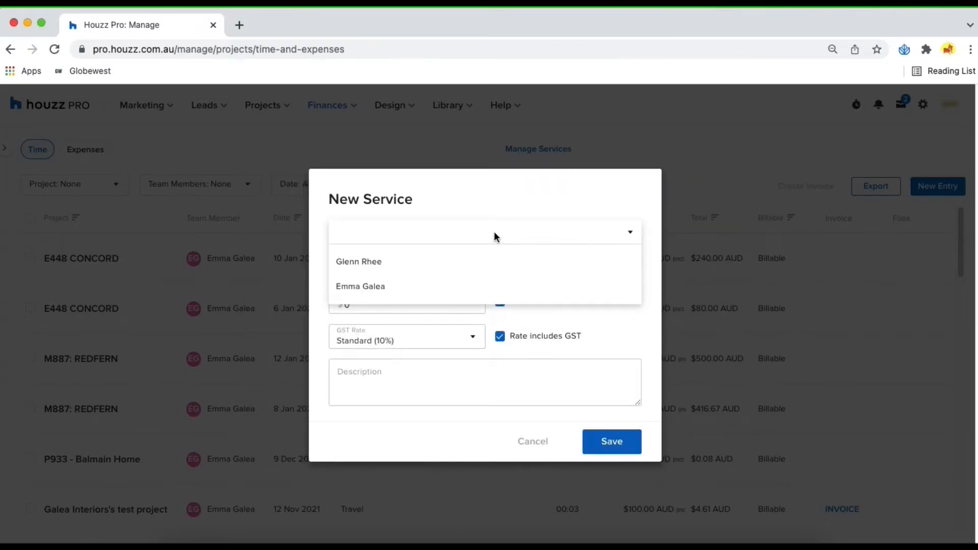
left_click(437, 285)
left_click(411, 270)
type("Travel")
left_click(394, 310)
type("60")
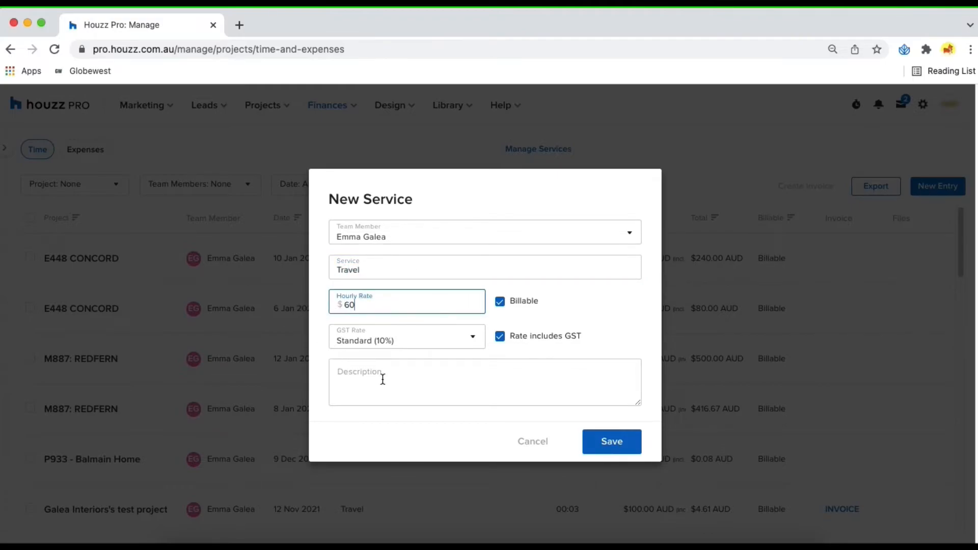
left_click(593, 307)
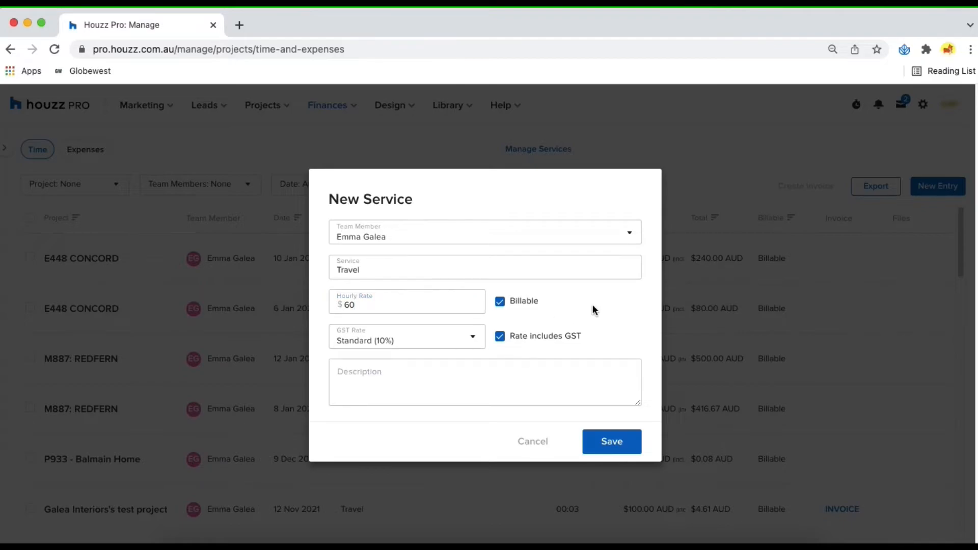
left_click(606, 443)
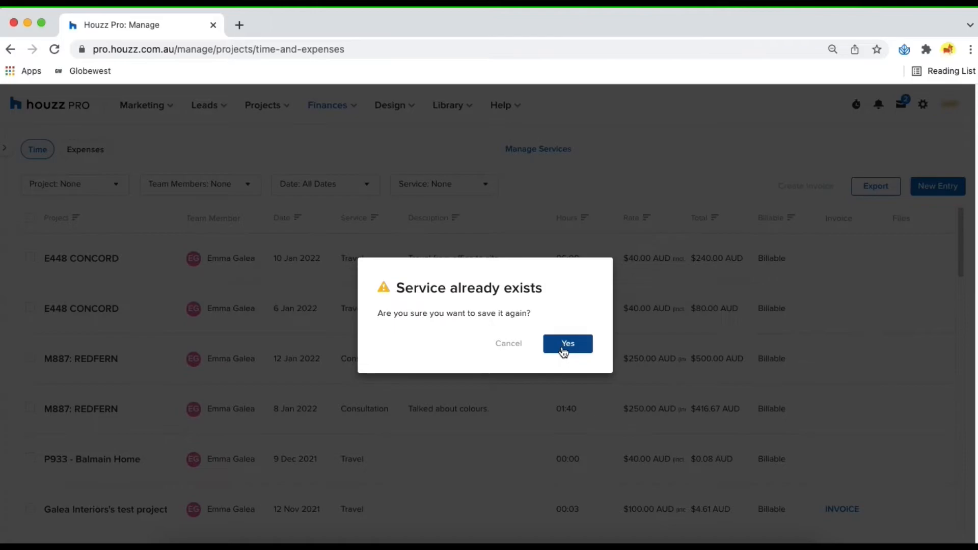
left_click(503, 345)
left_click(542, 442)
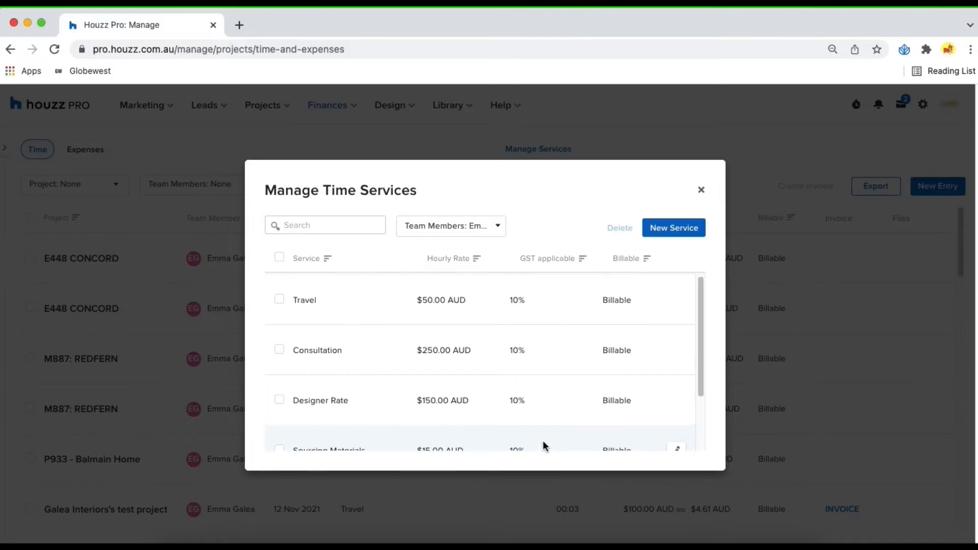
Close the time services manager and create an invoice from the 6 Jan and 10 Jan 2022 E448 CONCORD time entries.
left_click(701, 190)
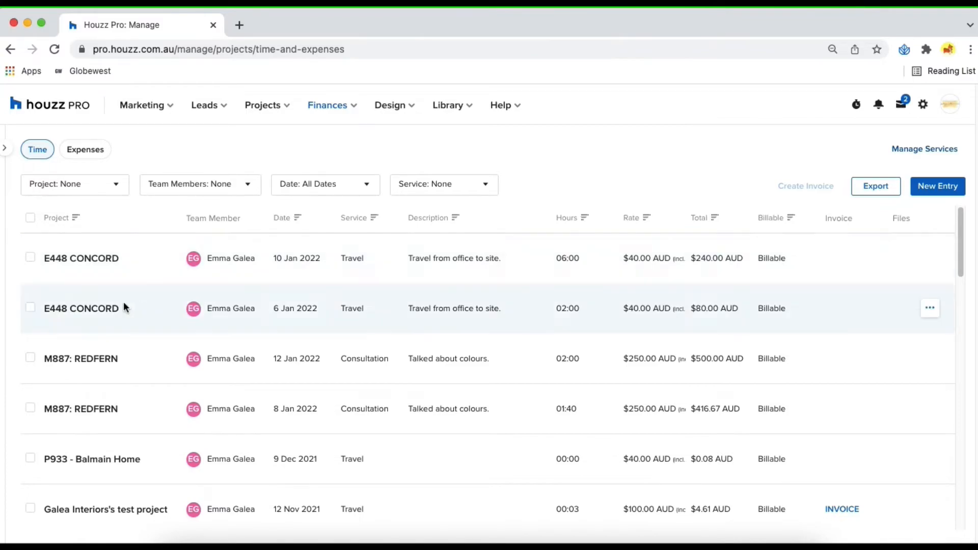
left_click(30, 308)
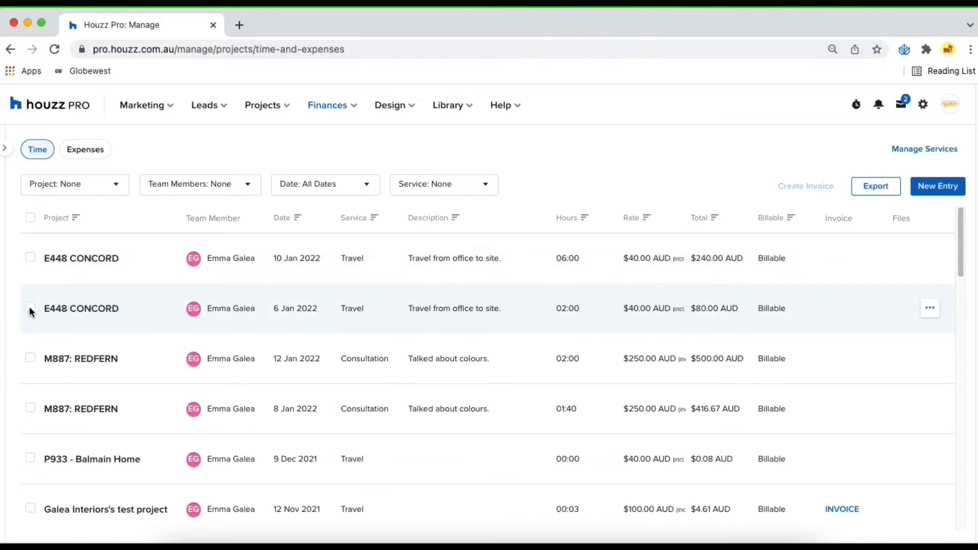
left_click(31, 258)
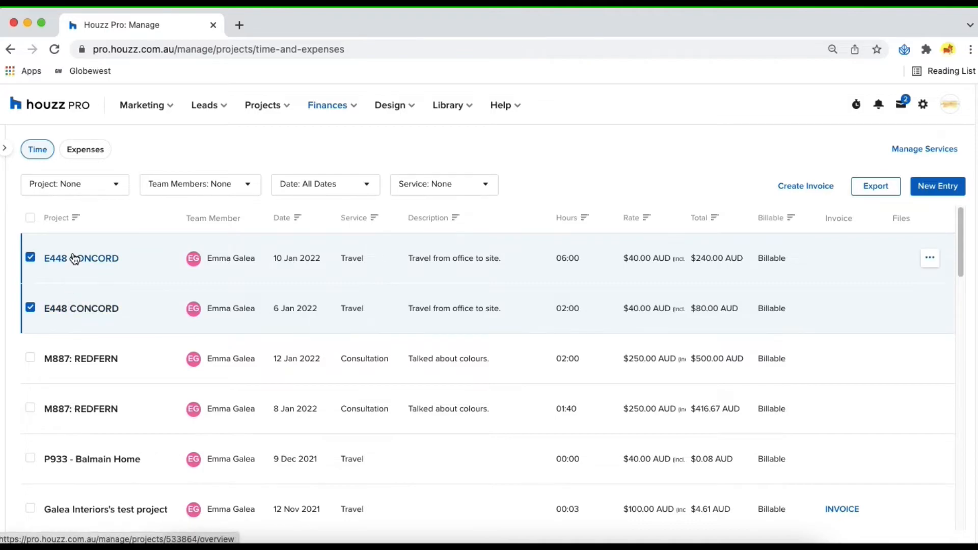
left_click(805, 186)
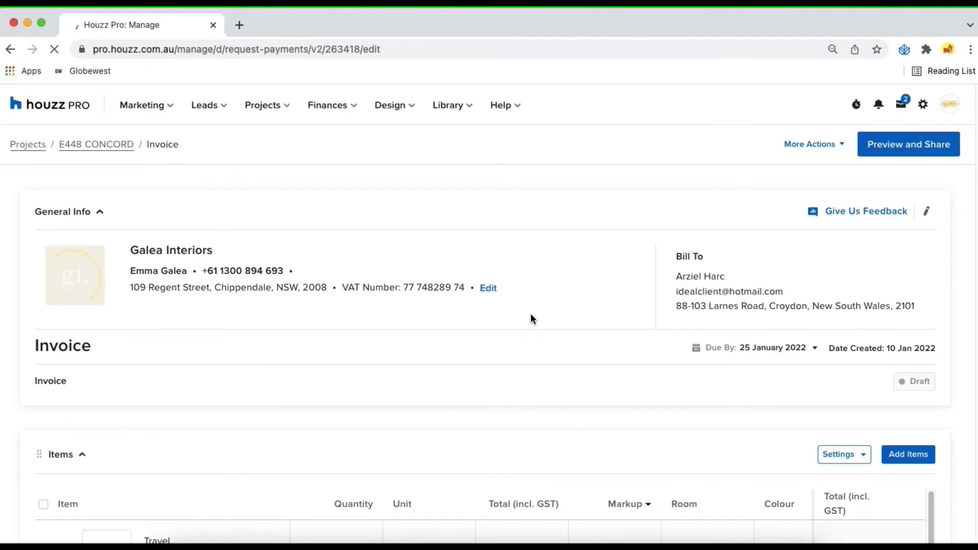
Review the invoice's Travel items, return to the time entries list and collapse the Finances sidebar.
scroll(531, 318, "down", 5)
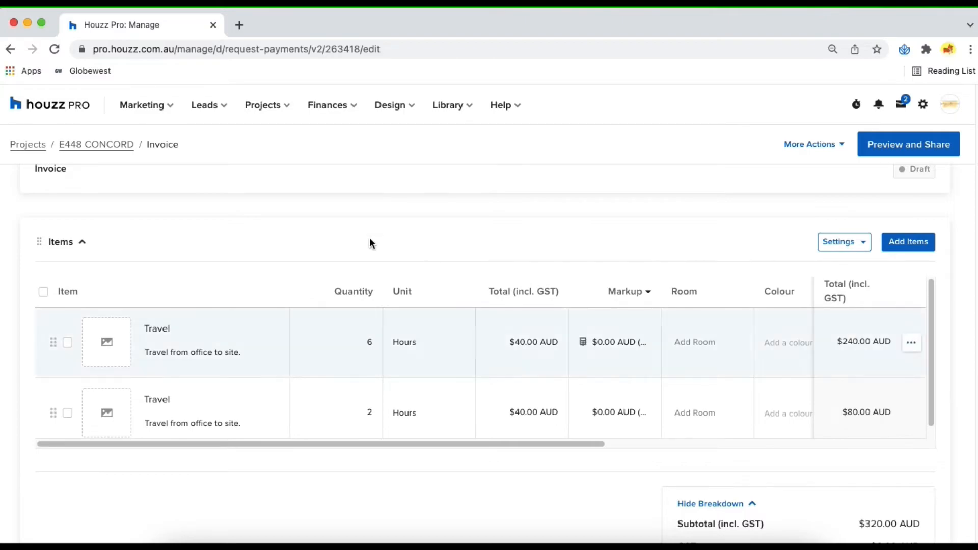
left_click(11, 51)
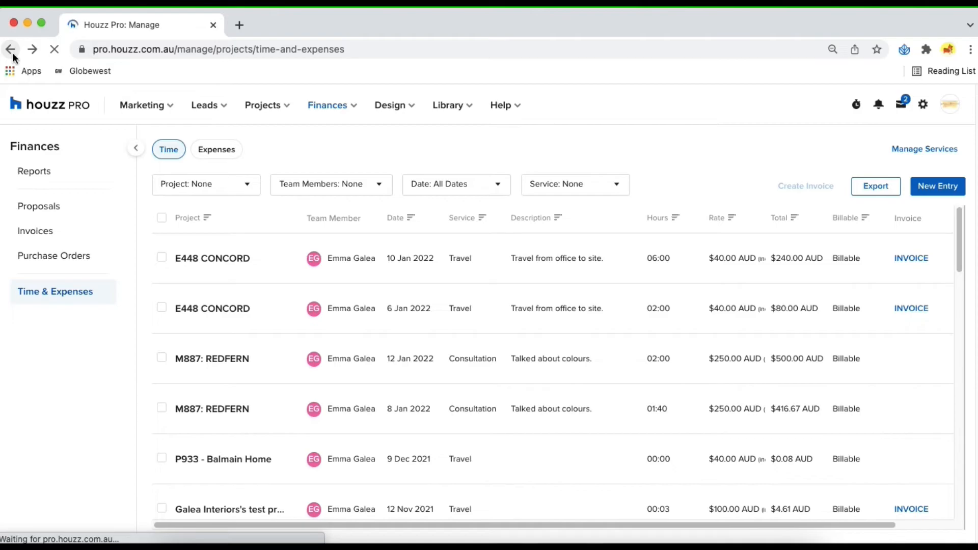
left_click(136, 151)
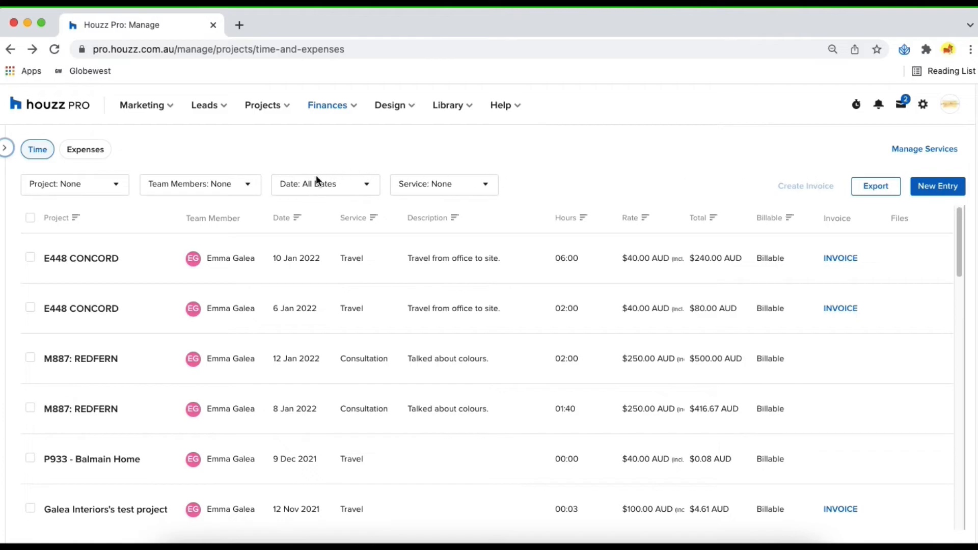
Filter the time entries by the first listed team member, and extend the filter to include the other team member.
left_click(247, 191)
left_click(152, 214)
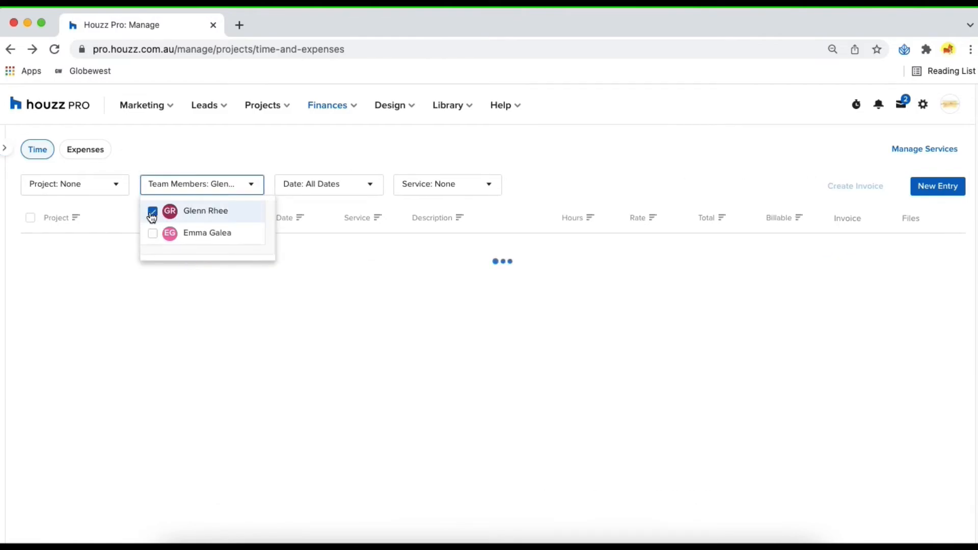
left_click(274, 157)
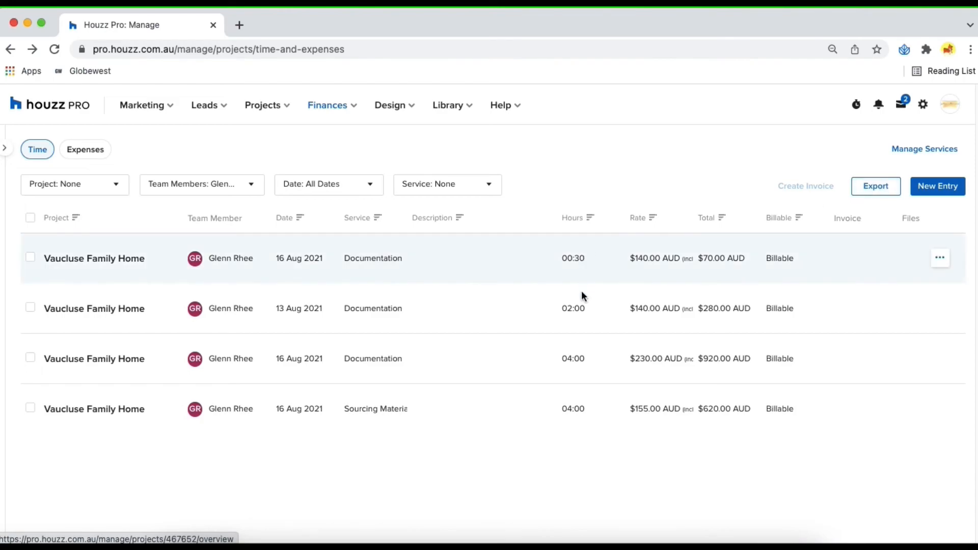
left_click(235, 184)
left_click(153, 235)
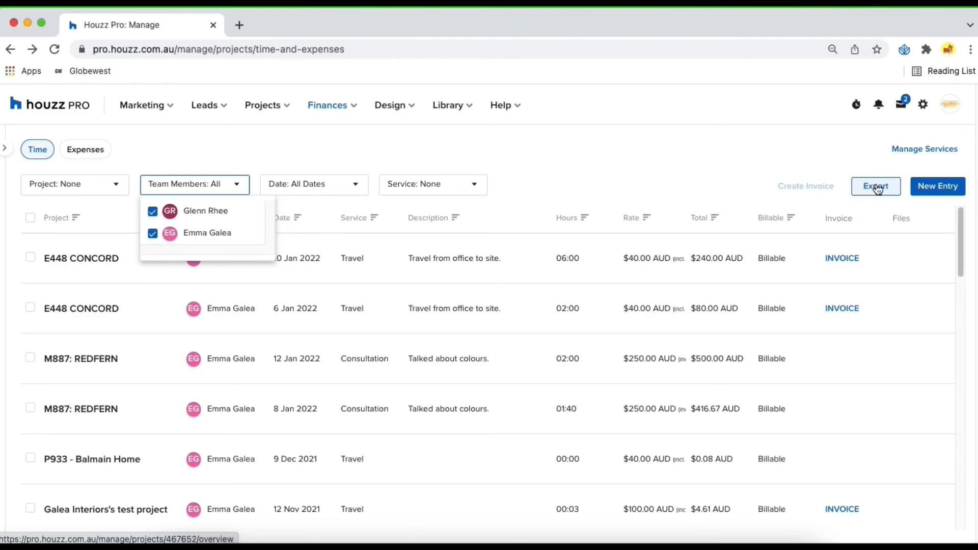
left_click(673, 153)
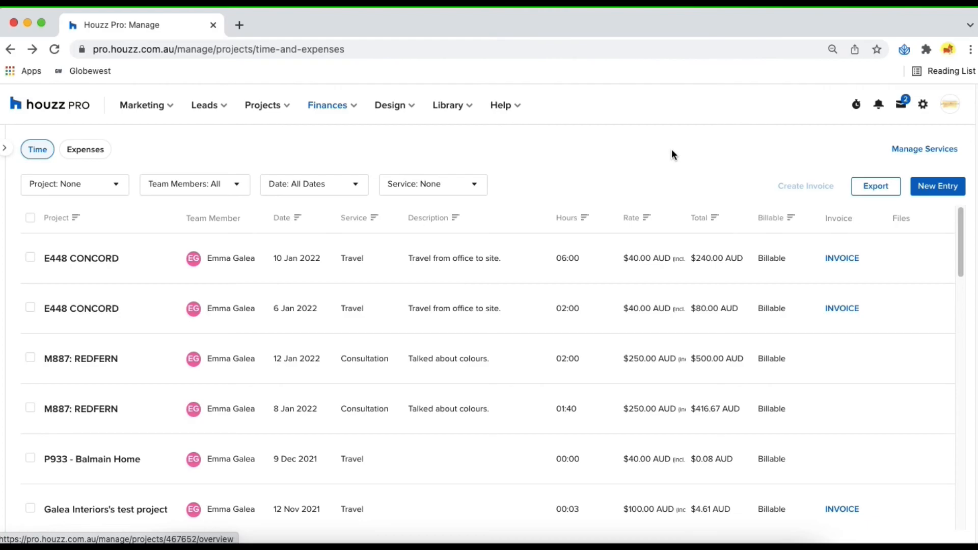
left_click(318, 106)
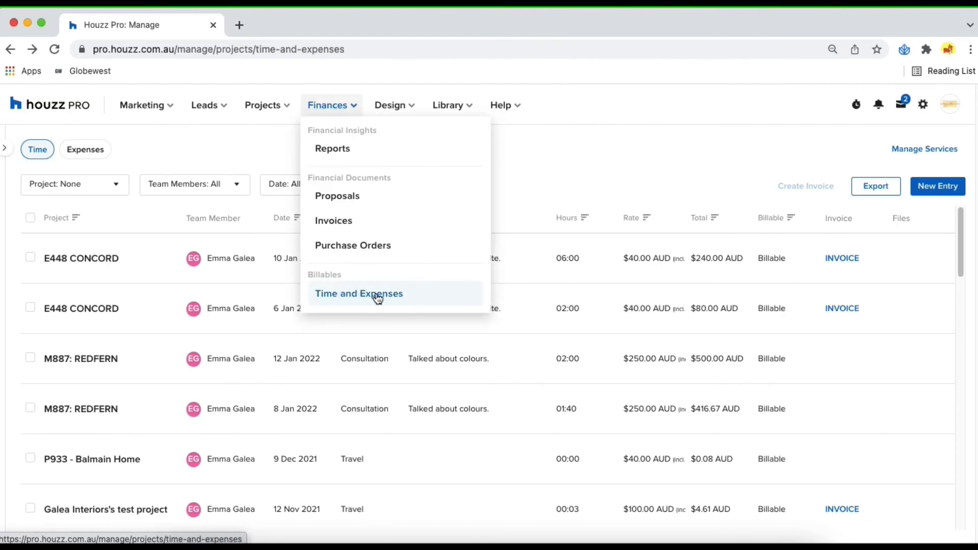
left_click(553, 180)
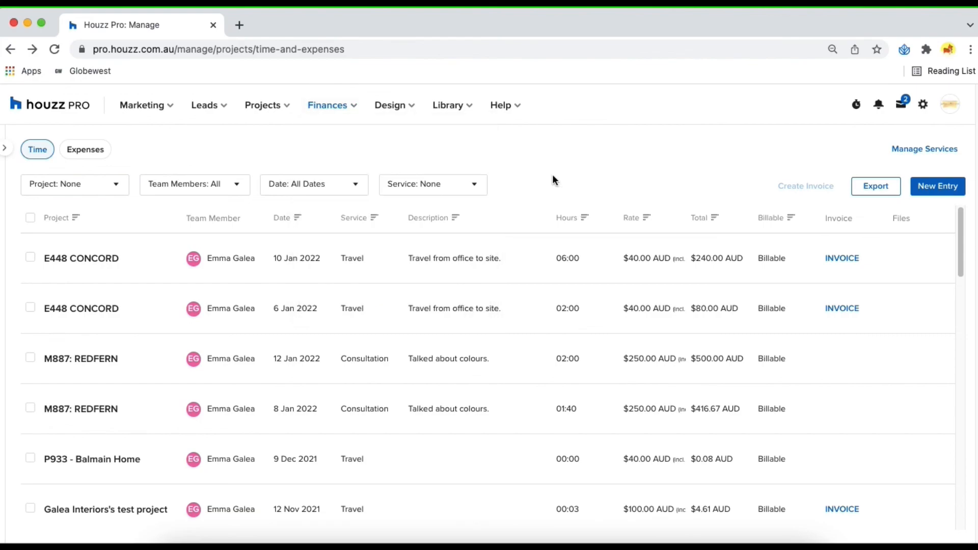